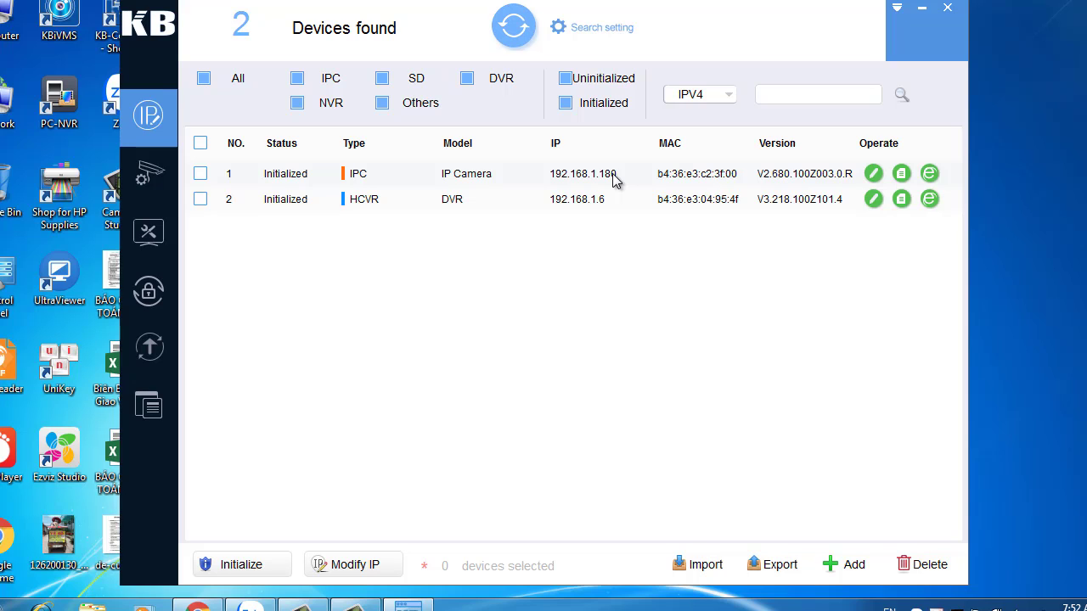
Open the device search settings for 192.168.1.1–192.168.1.255 and select the existing search password.
click(606, 35)
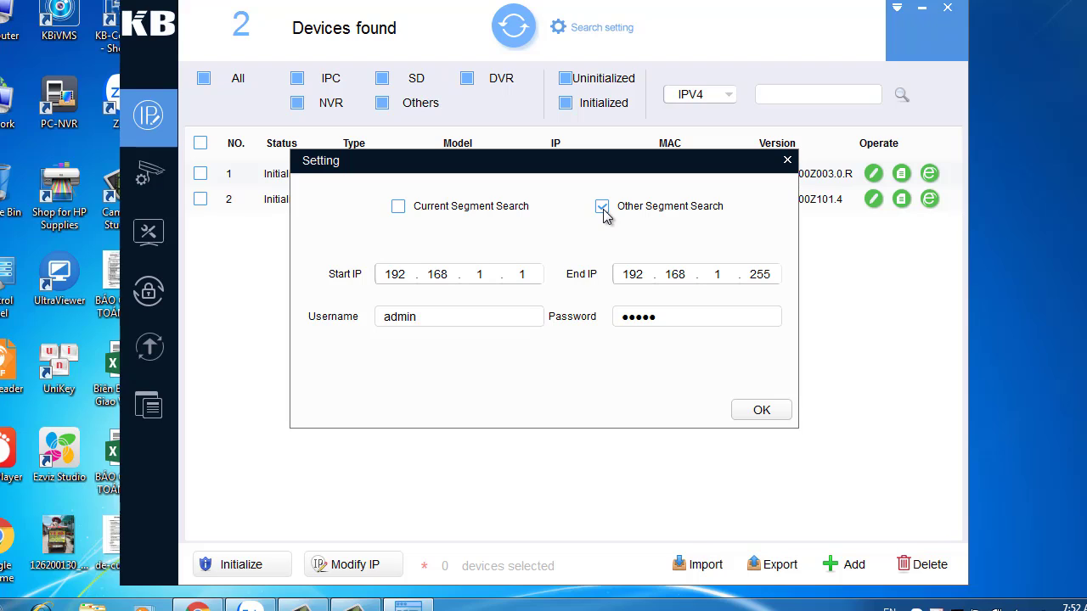
drag(677, 321, 621, 316)
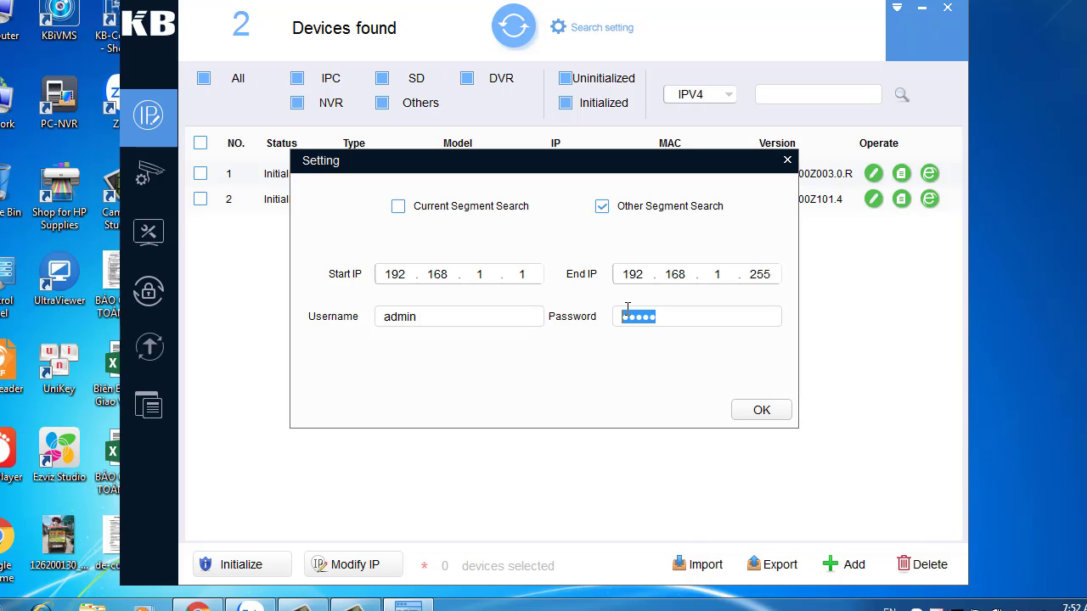
Launch Notepad beside the search settings, type the note 'PASS WORD CAM', and reselect the old search password.
key(super+r)
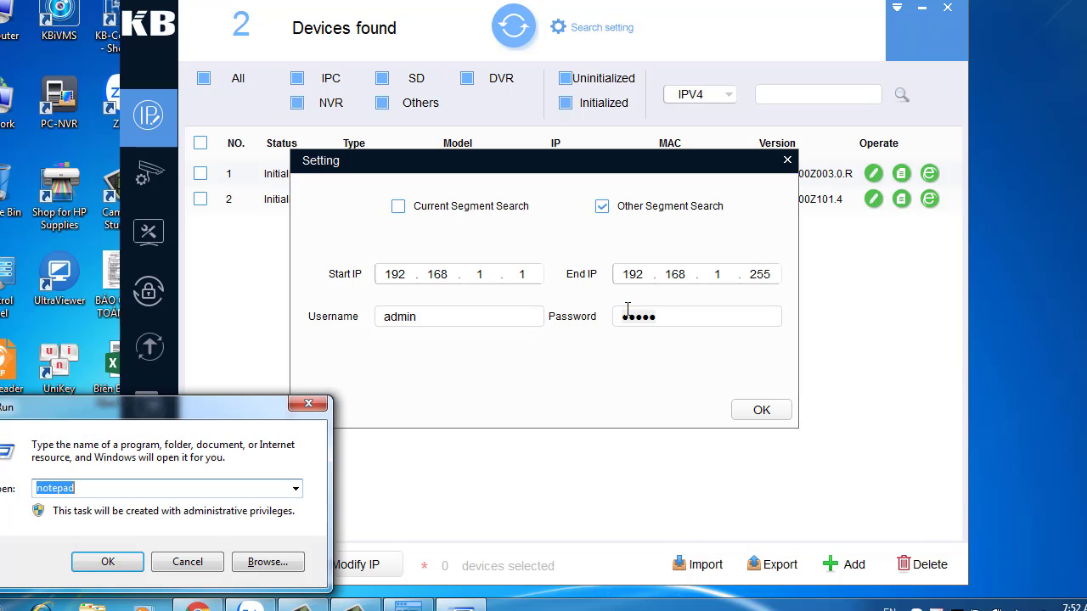
click(136, 566)
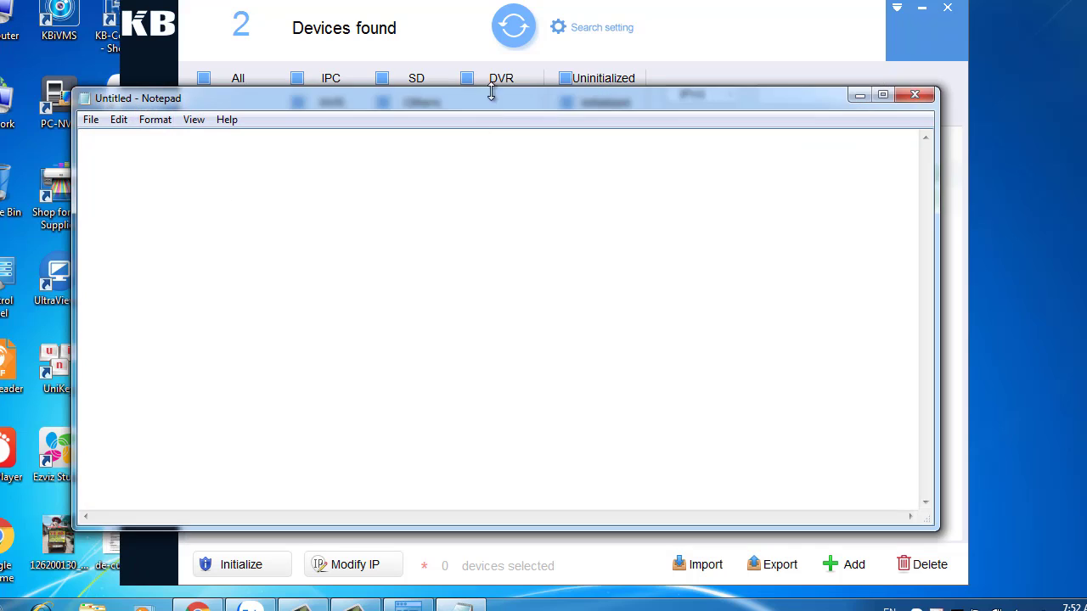
drag(556, 138, 958, 350)
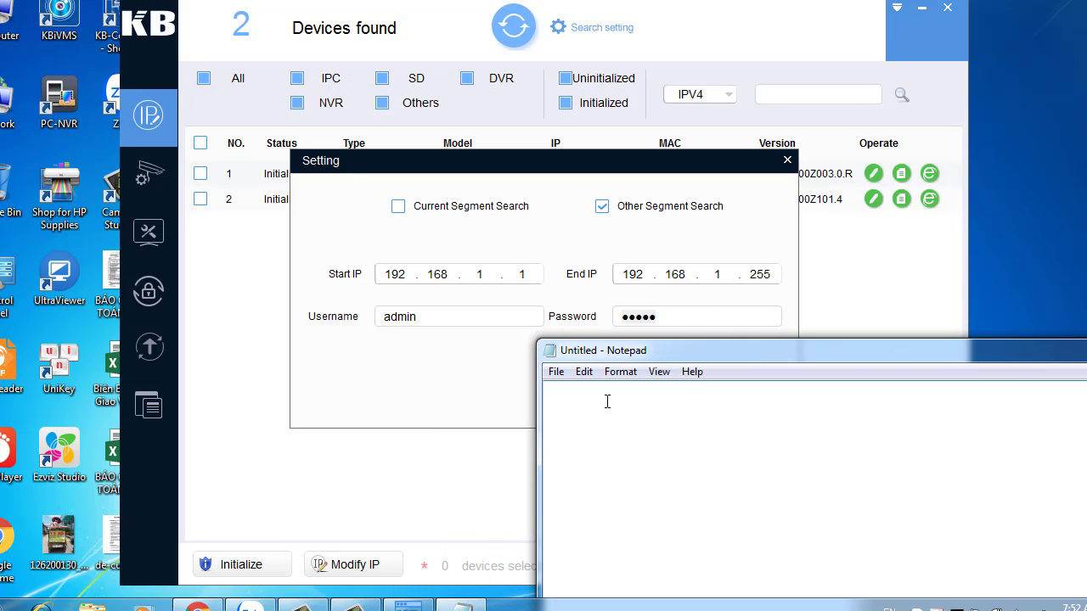
text(PASS WORD CAMERA)
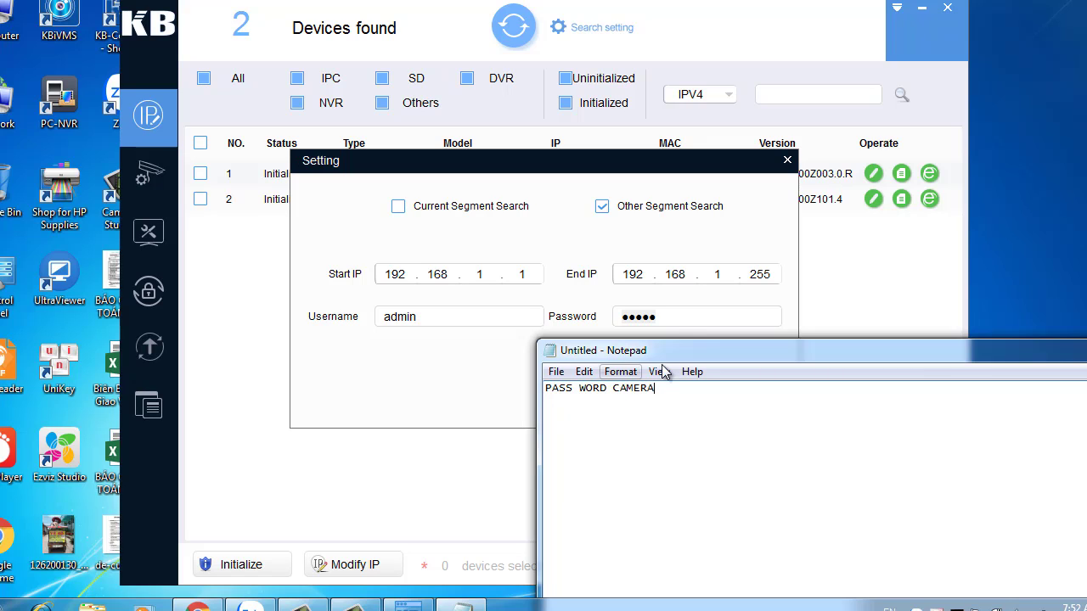
click(682, 321)
drag(682, 321, 598, 301)
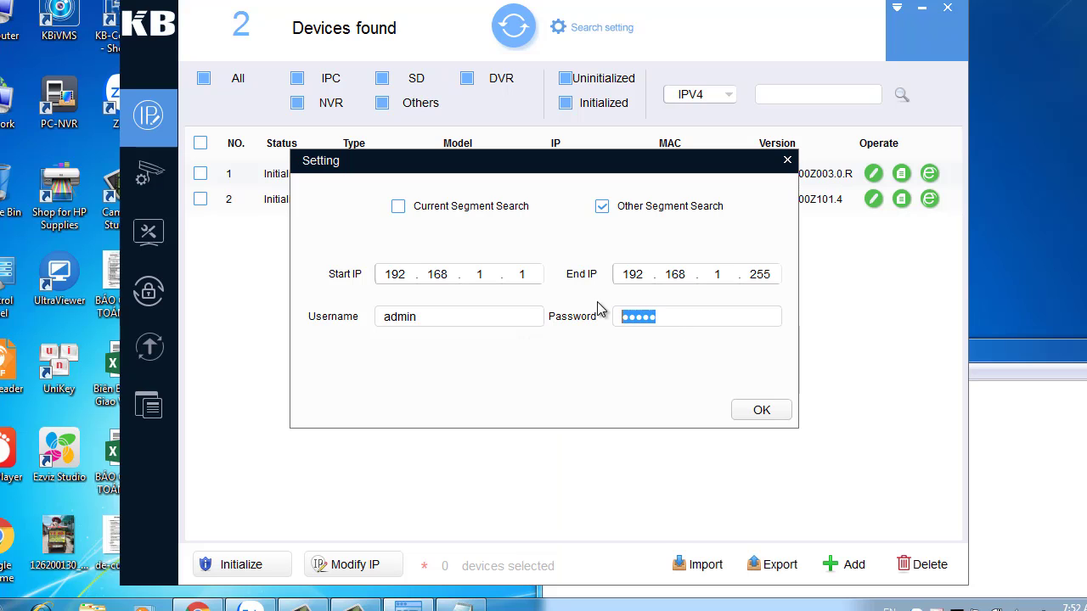
Paste the camera's password into the search Password field and rerun the search, finding only the DVR at 192.168.1.6.
key(ctrl+v)
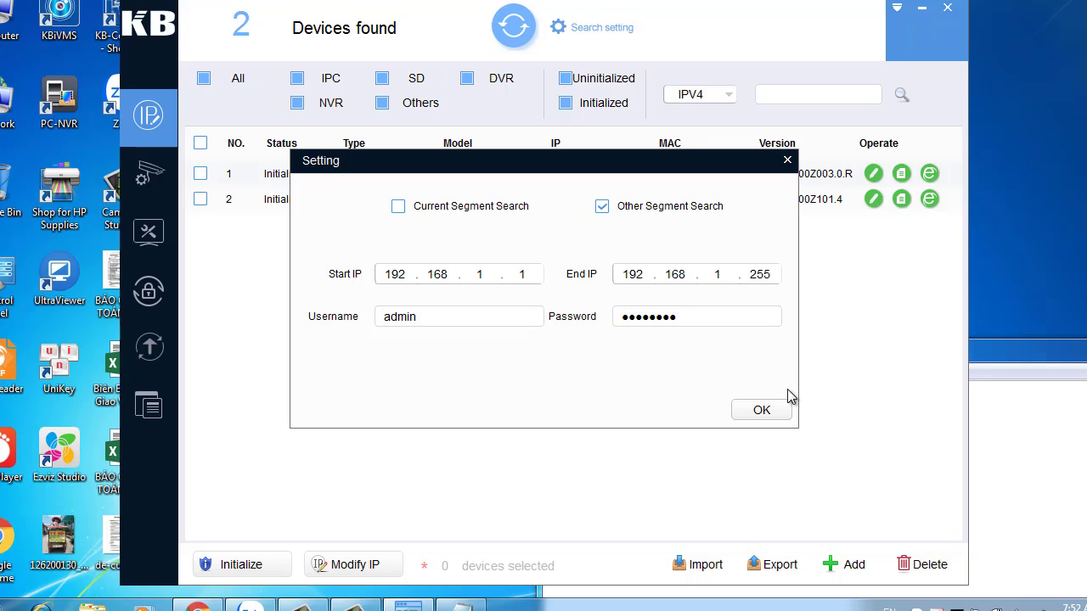
click(763, 411)
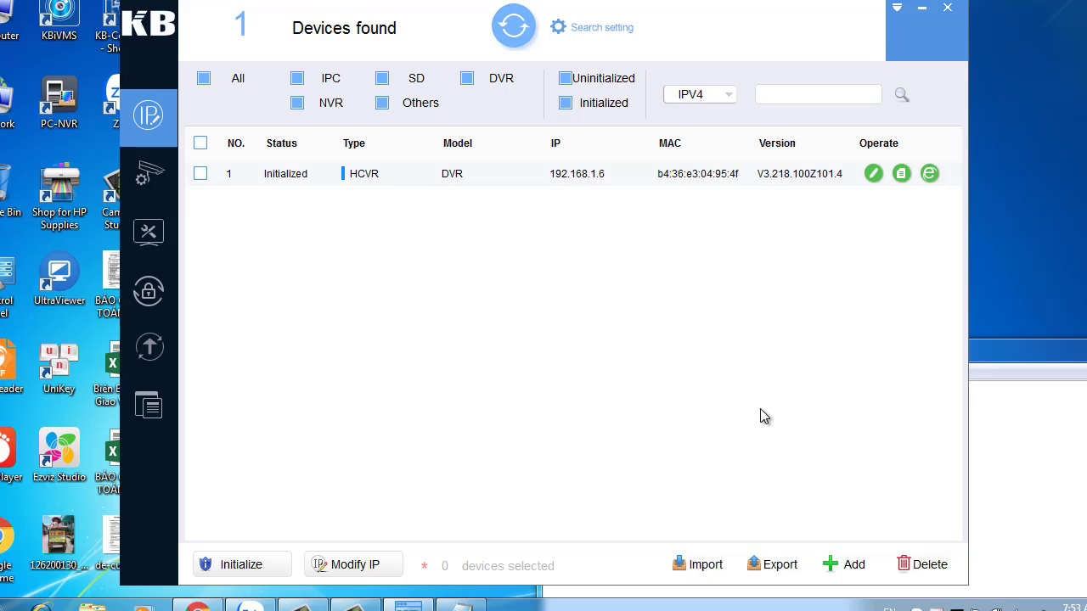
Rescan twice until the IP camera at 192.168.1.180 appears, then tick its row.
click(511, 25)
click(513, 25)
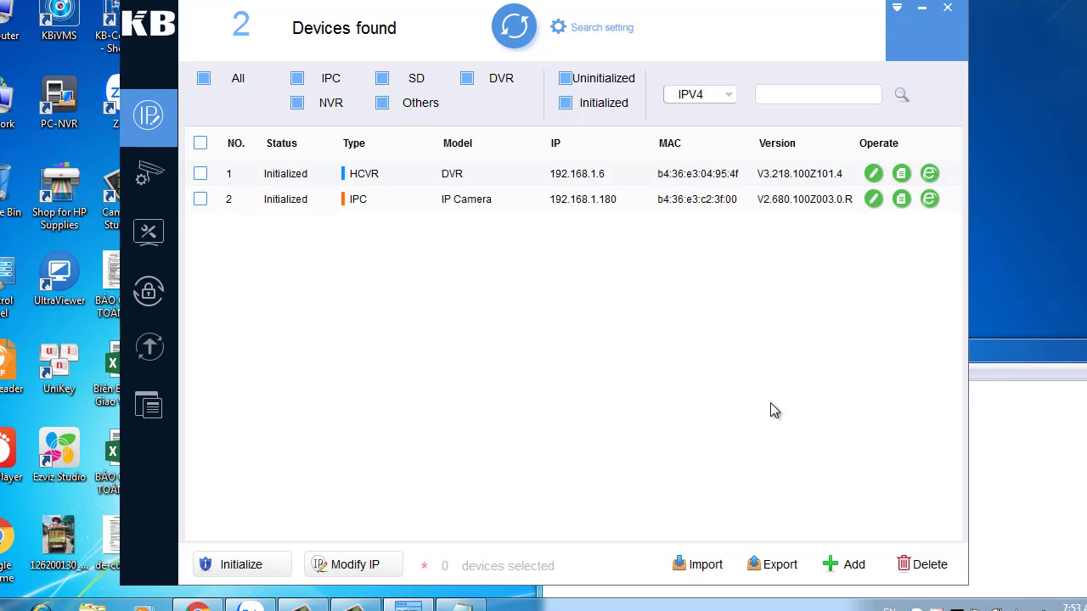
click(201, 200)
Assign the camera the same static IP 192.168.1.225, mask 255.255.255.0, gateway 192.168.1.1.
click(383, 563)
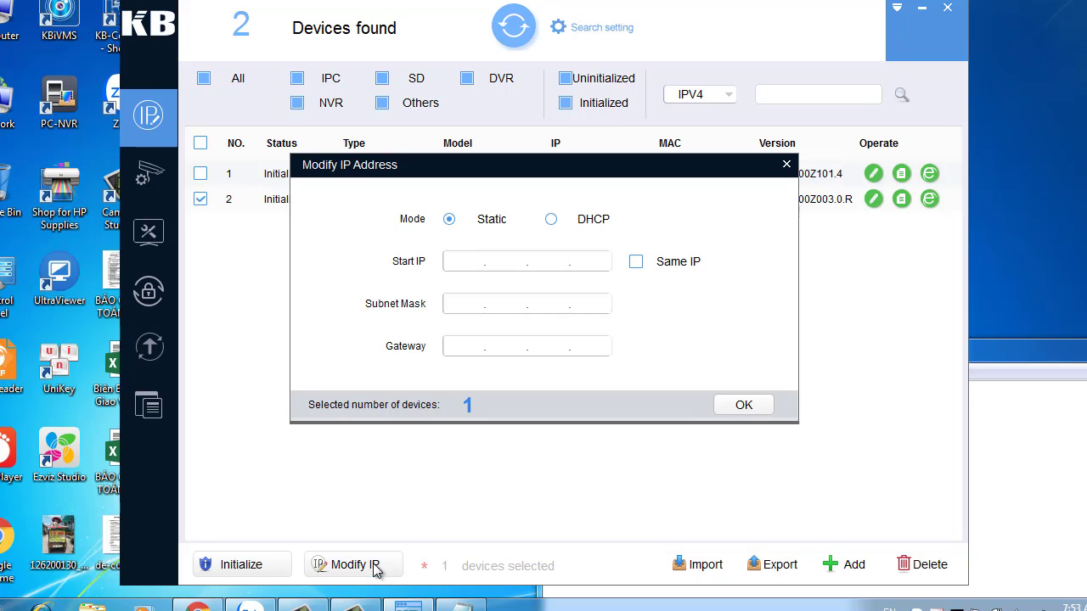
click(636, 262)
text(192.168.1.1)
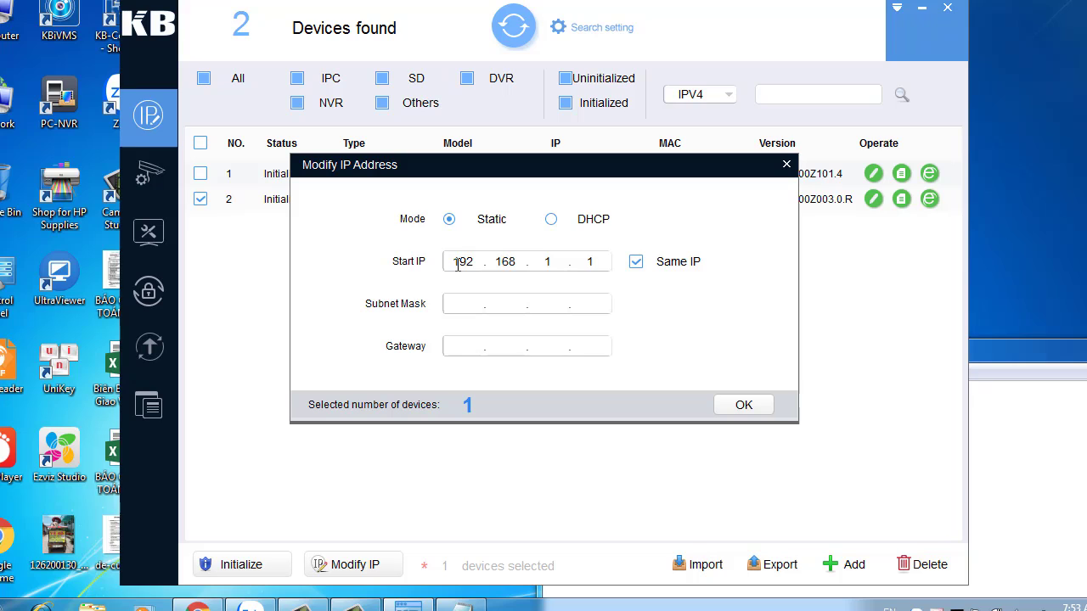
text(225)
click(474, 309)
text(255.255.255.0)
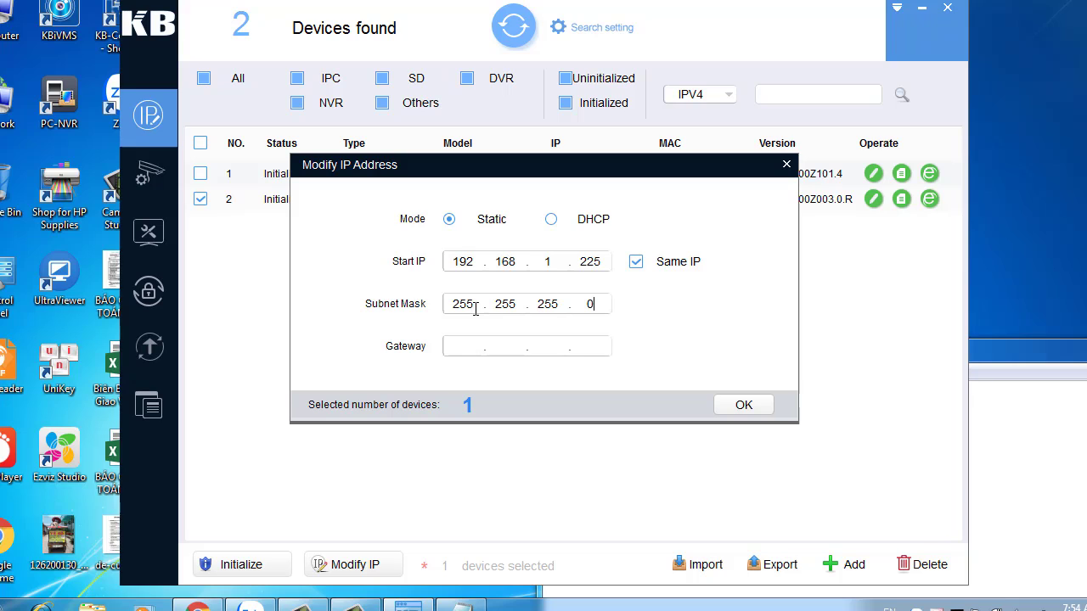
click(471, 346)
text(192 . 168 . 1 . 1)
click(742, 405)
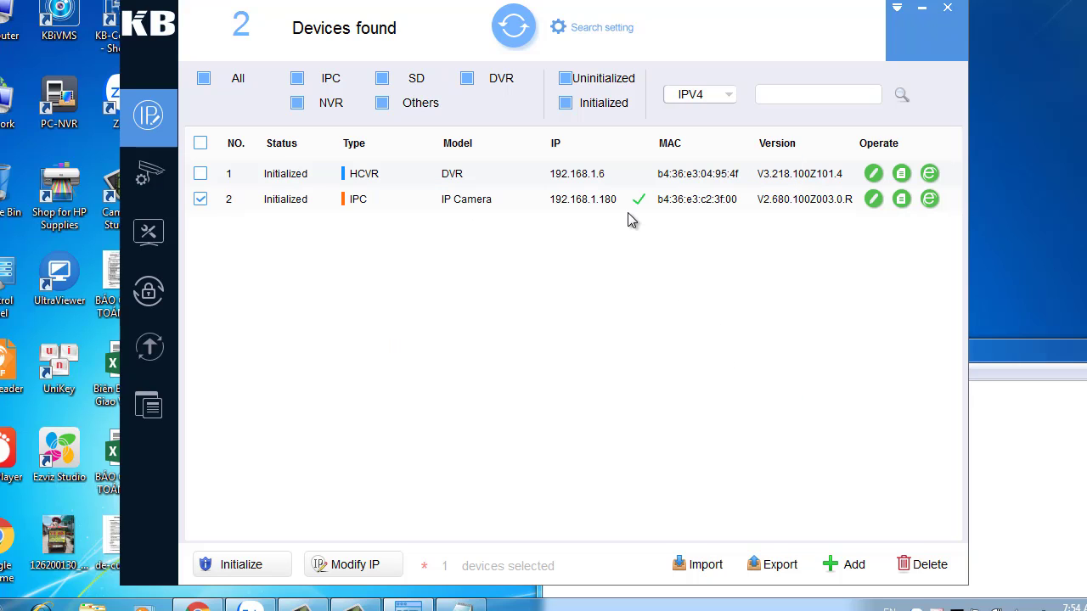
Rescan until the IP camera shows at 192.168.1.225 beside the DVR at 192.168.1.6.
click(511, 34)
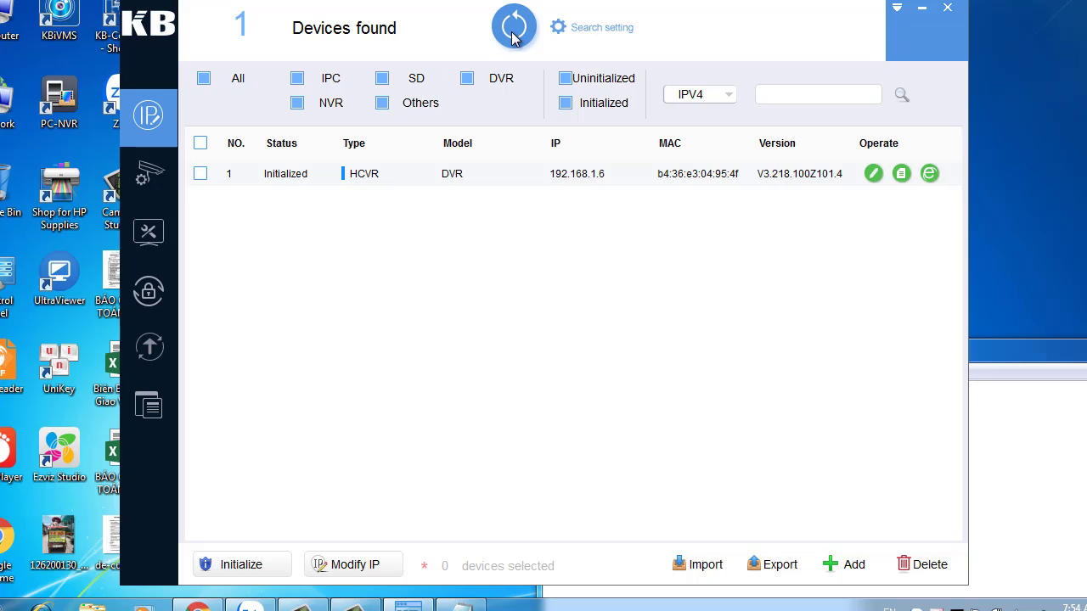
click(511, 34)
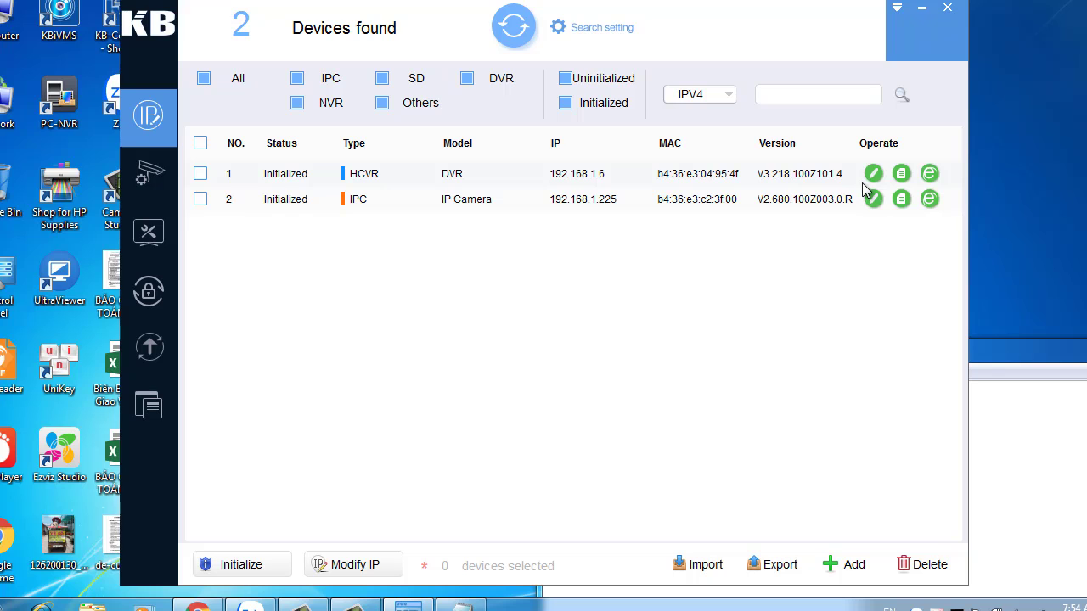
Open the DVR web page at 192.168.1.6:89 in a maximized browser and log in with its password.
click(937, 168)
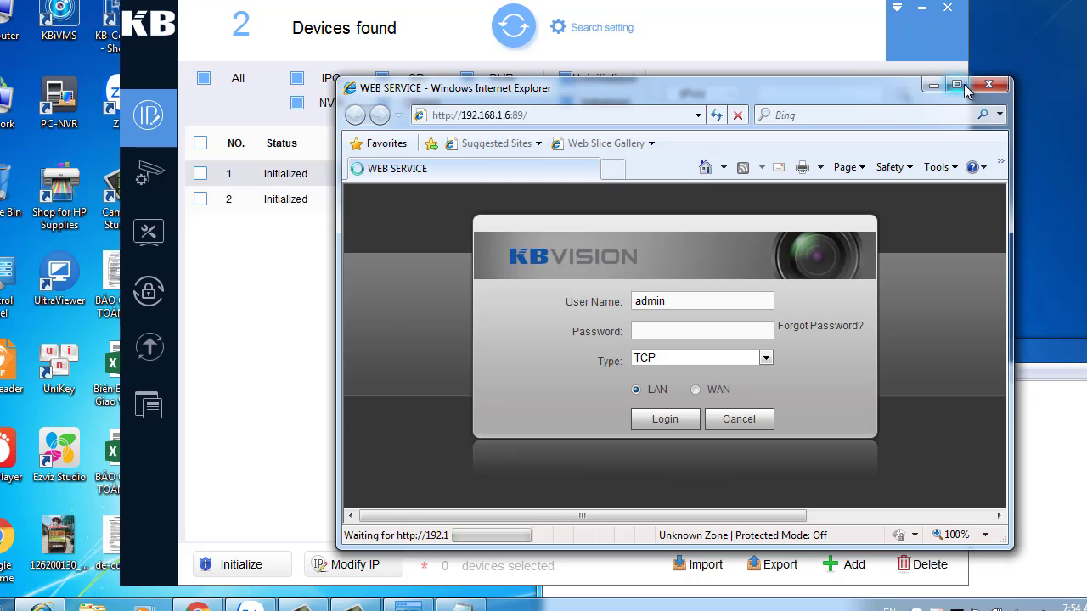
click(955, 84)
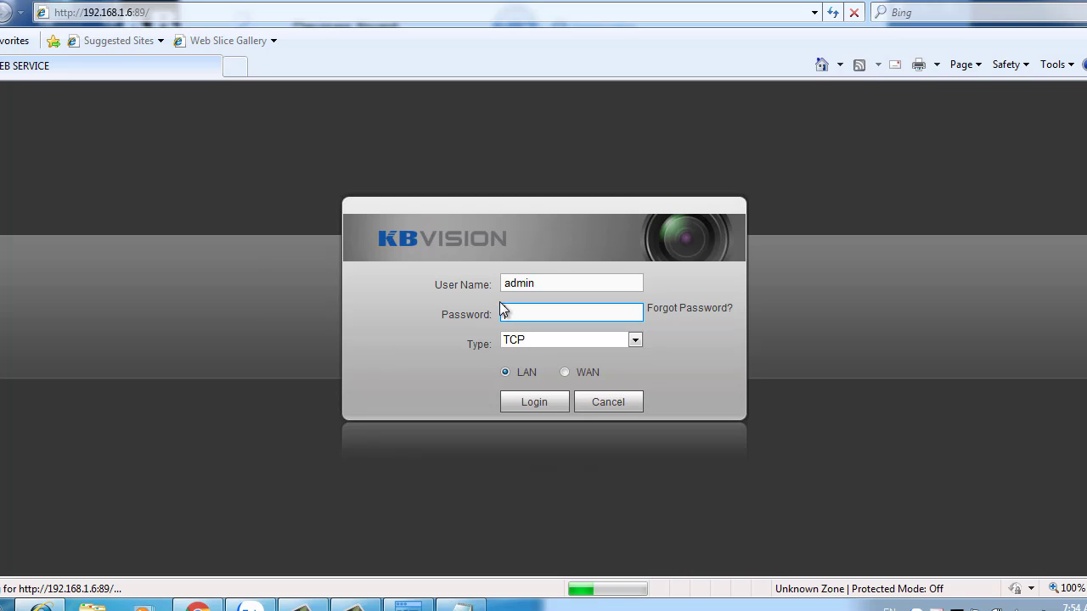
text(a)
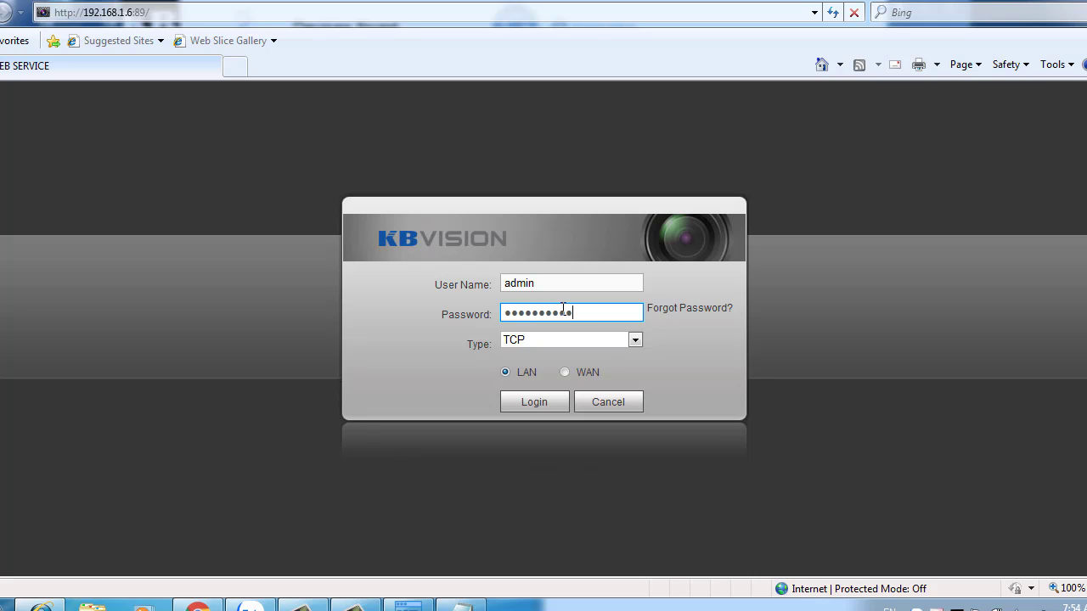
key(Return)
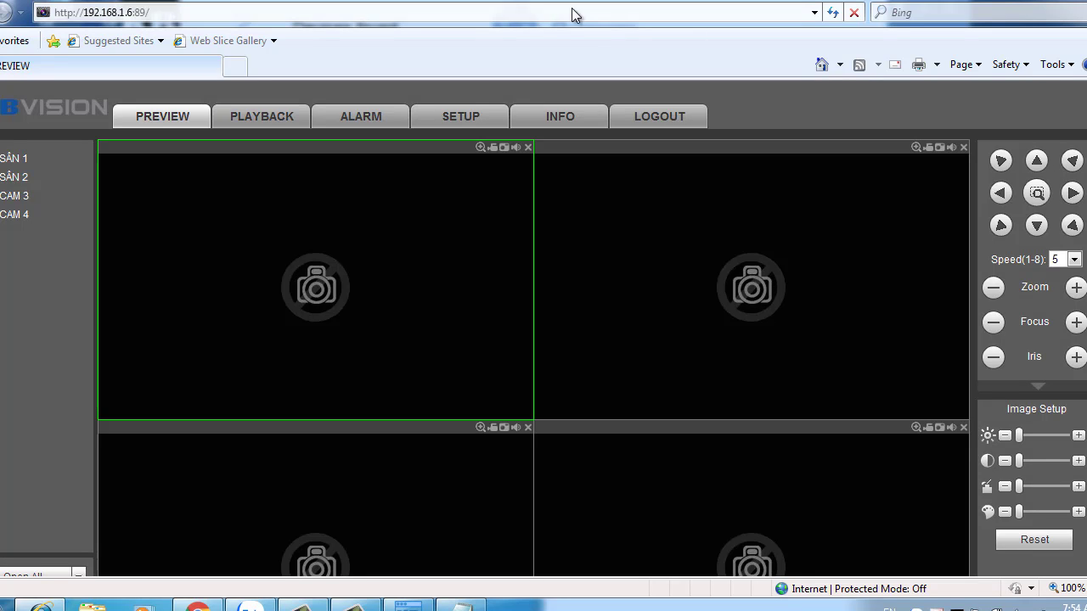
Go to SETUP > Camera > Registration and run Device Search, finding the IPC at 192.168.1.225:37777.
click(458, 119)
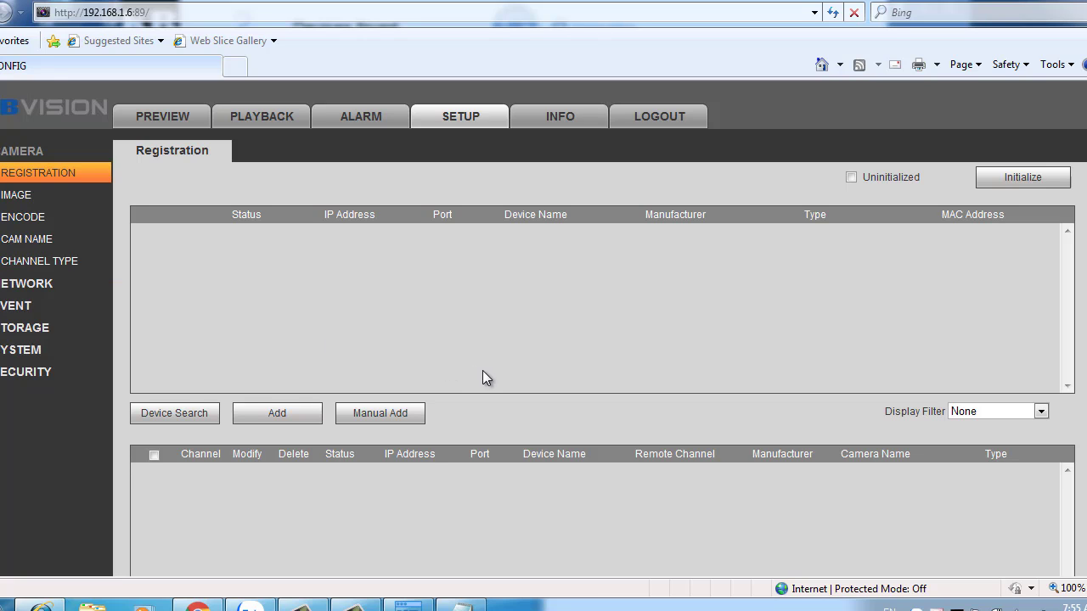
scroll(482, 370, down, 3)
scroll(482, 370, up, 3)
click(191, 414)
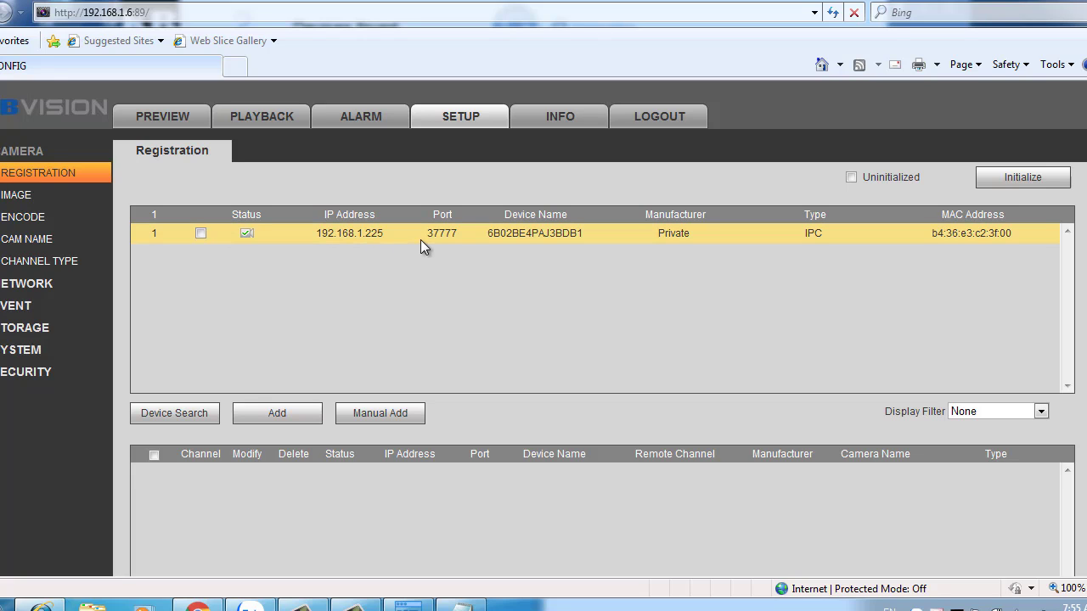
Select the found camera at 192.168.1.225 and add it to the DVR as channel 4.
key(alt+Tab)
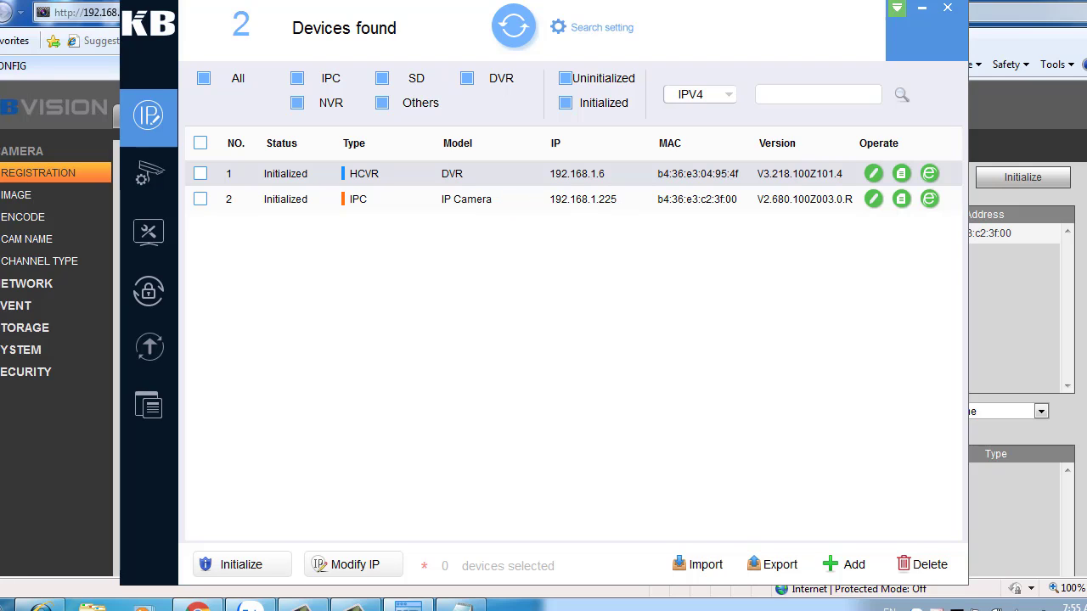
click(921, 8)
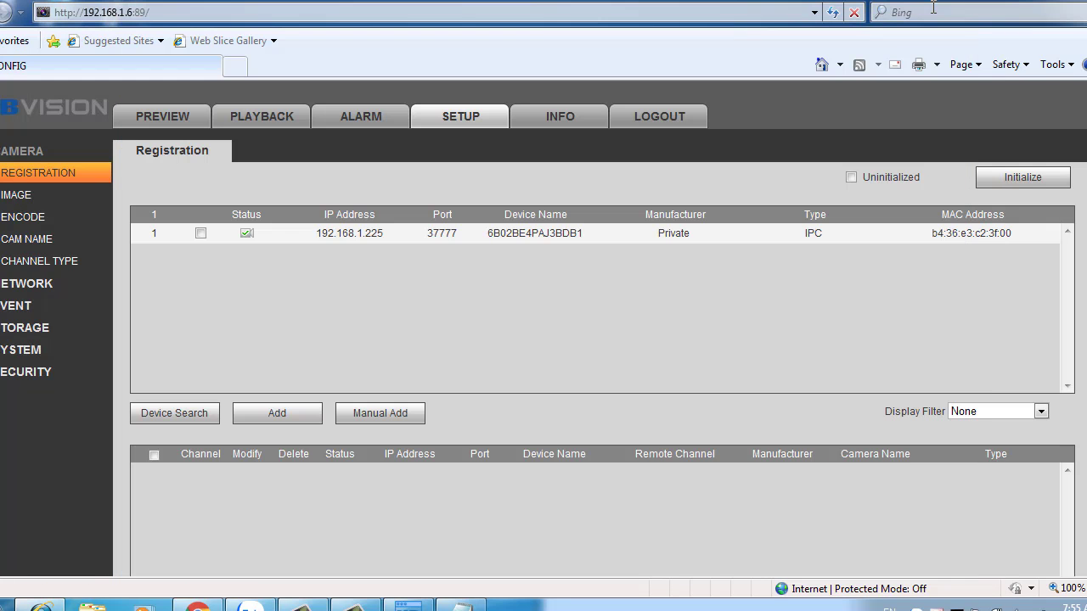
click(201, 235)
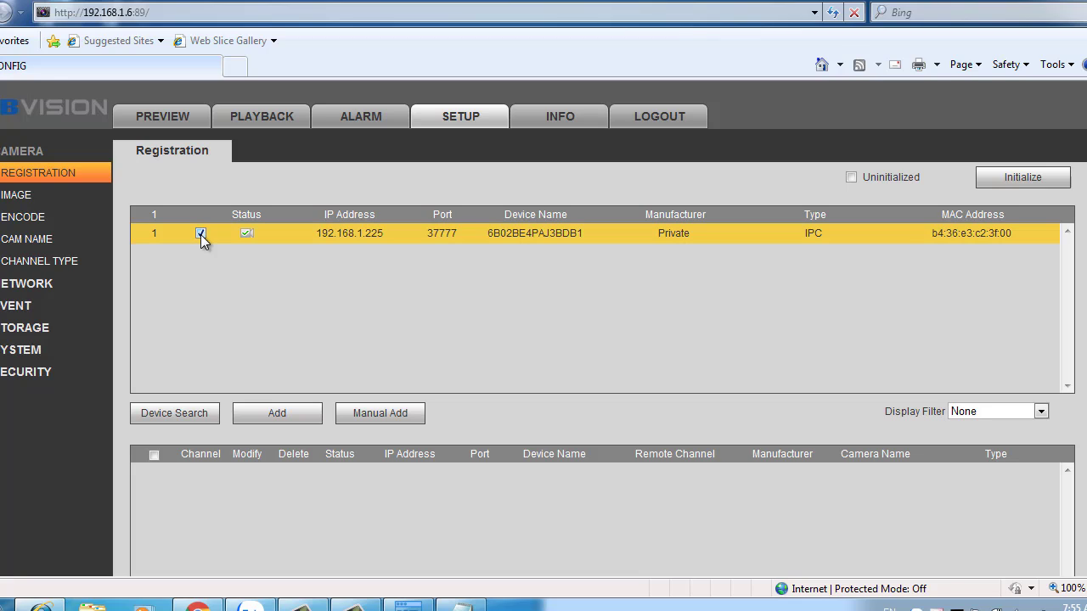
click(281, 413)
scroll(401, 318, down, 2)
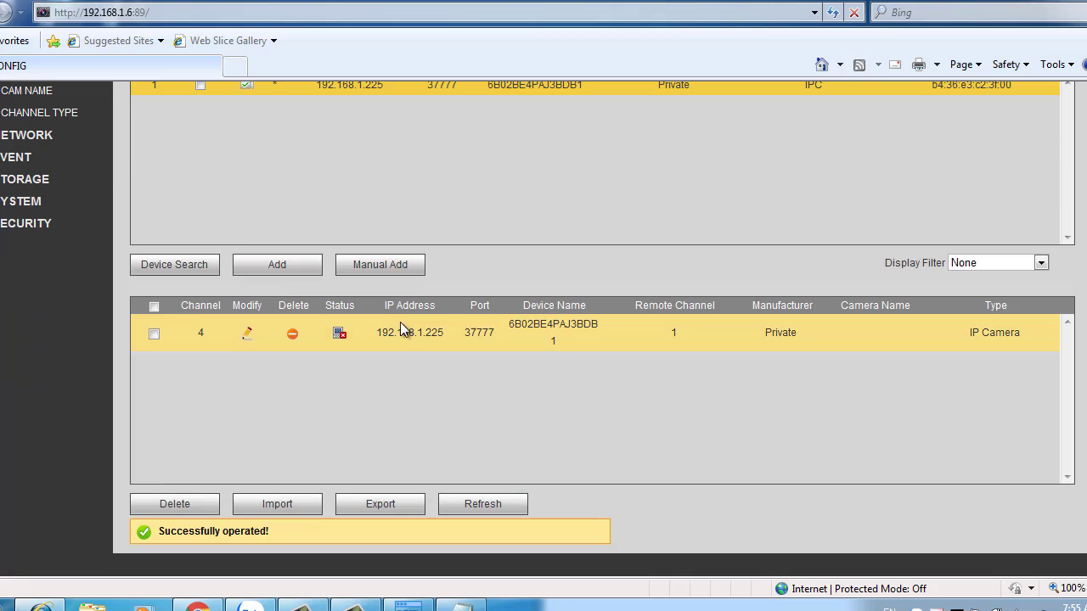
Edit channel 4's camera, enter the admin login and the correct password from the notes, and save.
click(245, 336)
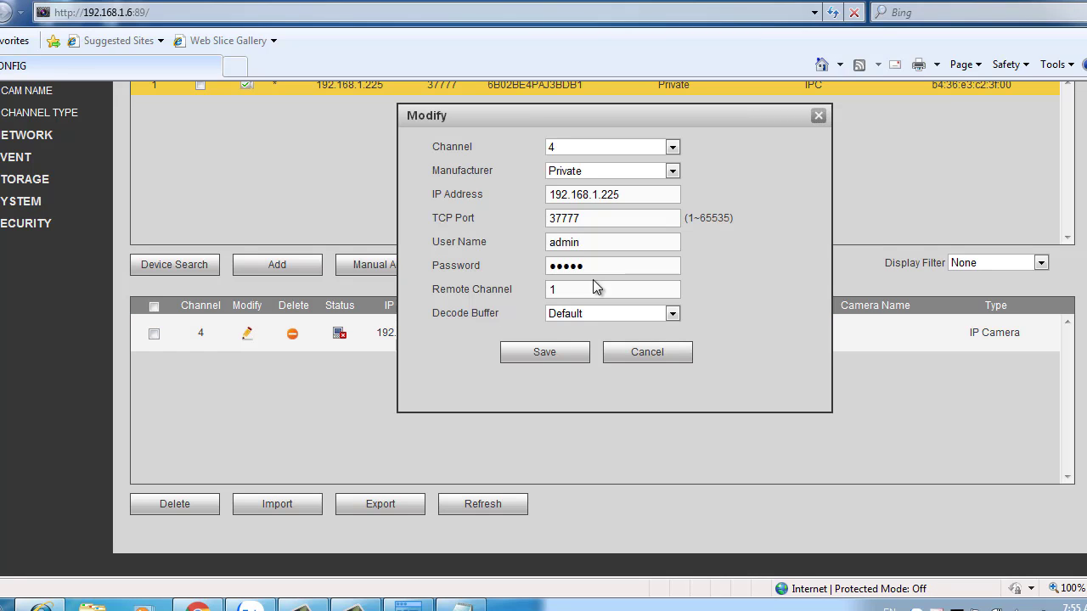
drag(604, 266, 547, 270)
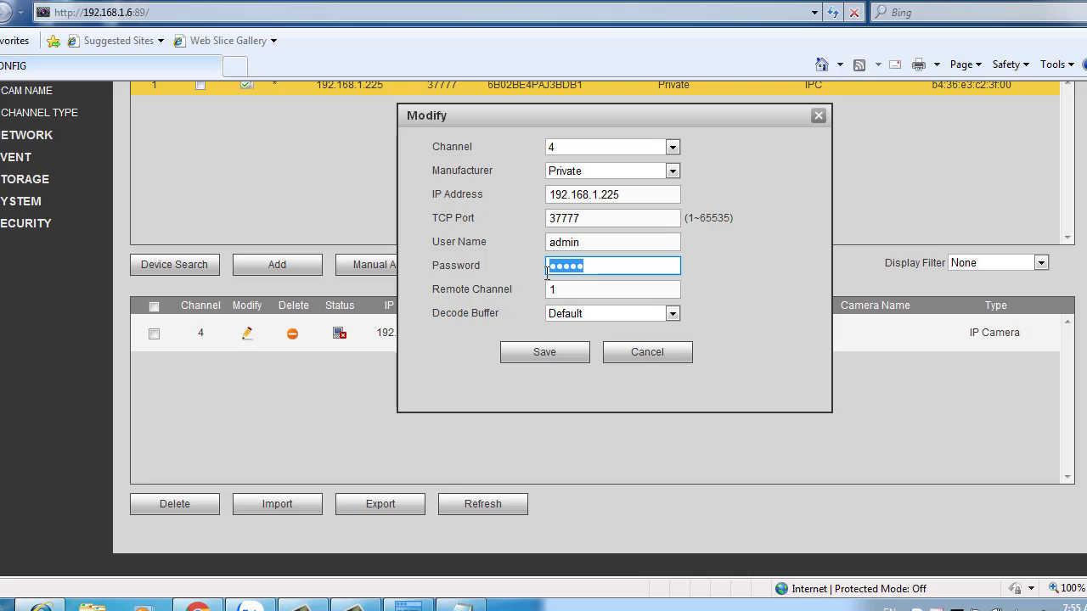
text(admin)
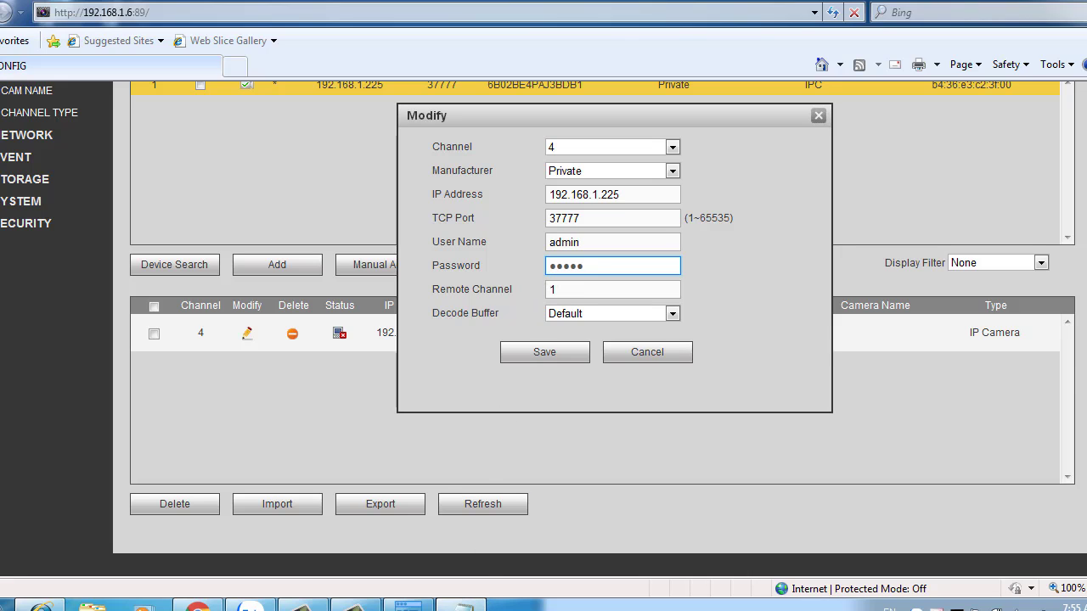
click(463, 606)
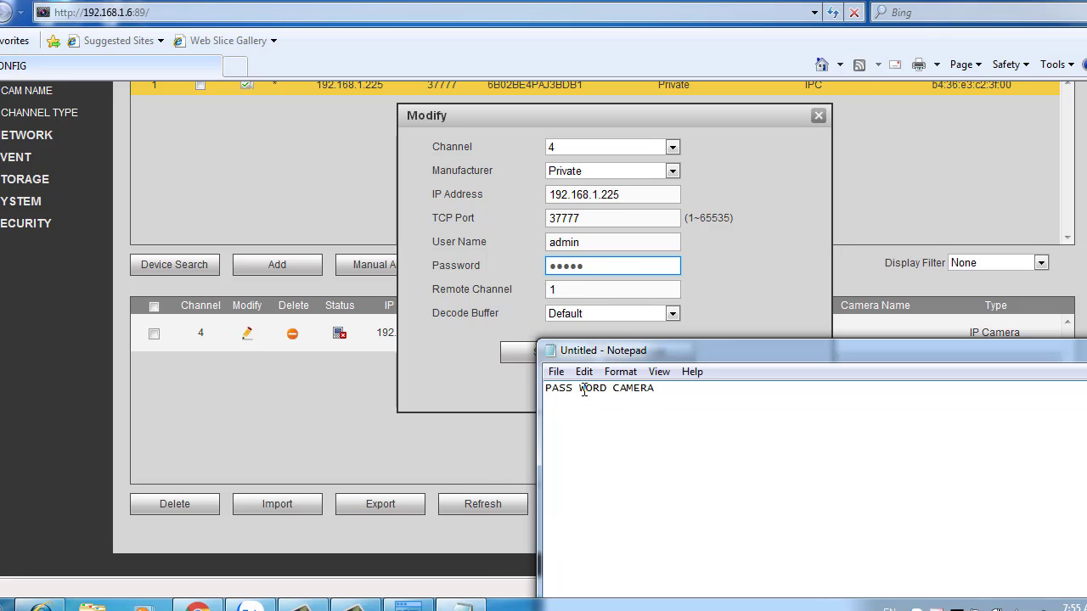
click(590, 266)
double_click(590, 266)
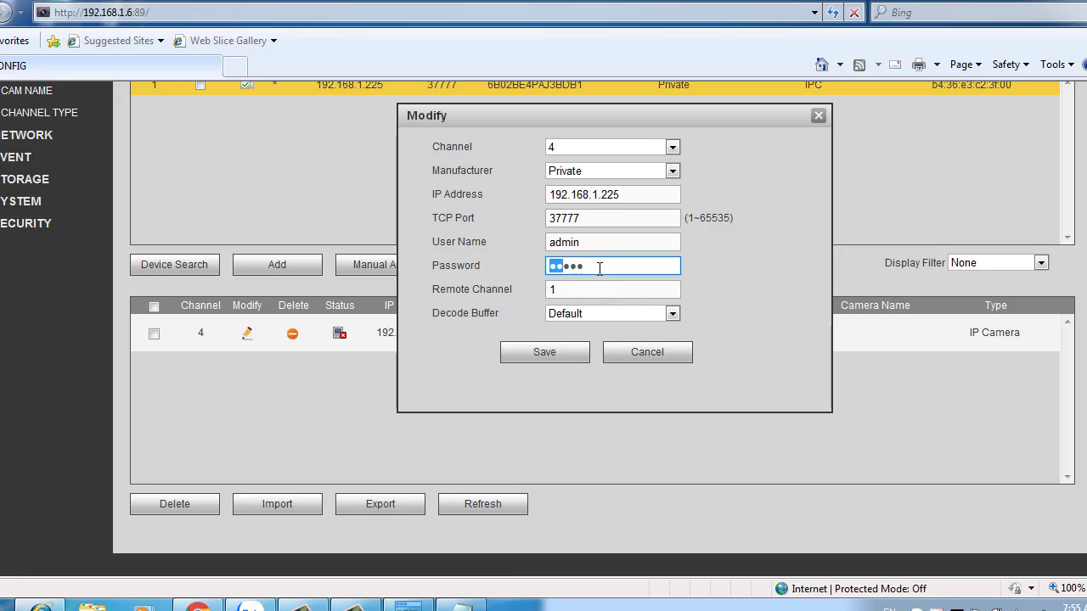
drag(607, 268, 529, 269)
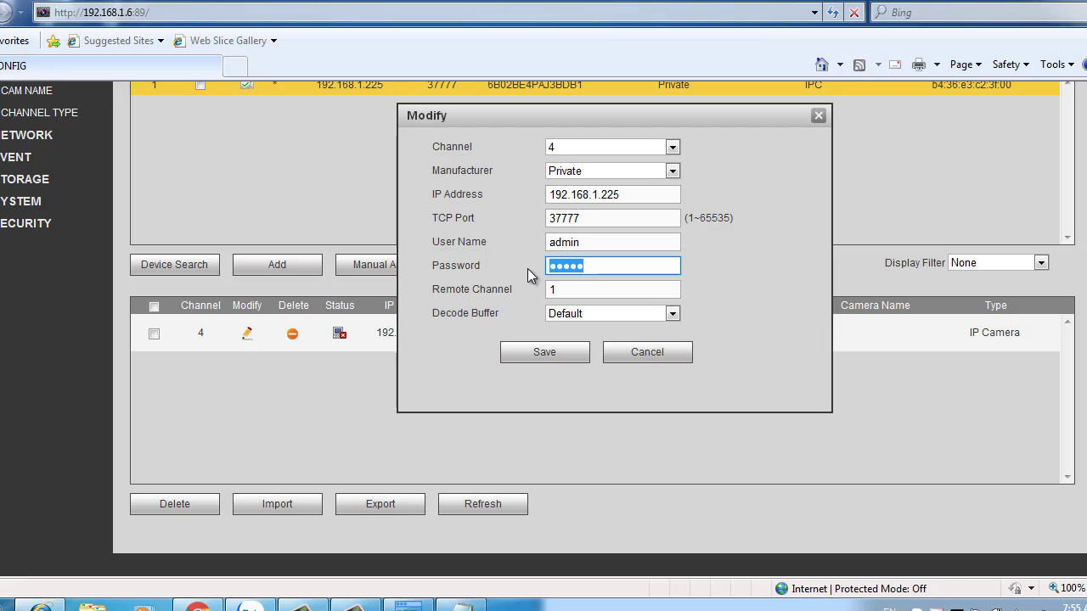
key(BackSpace)
text(••••••••)
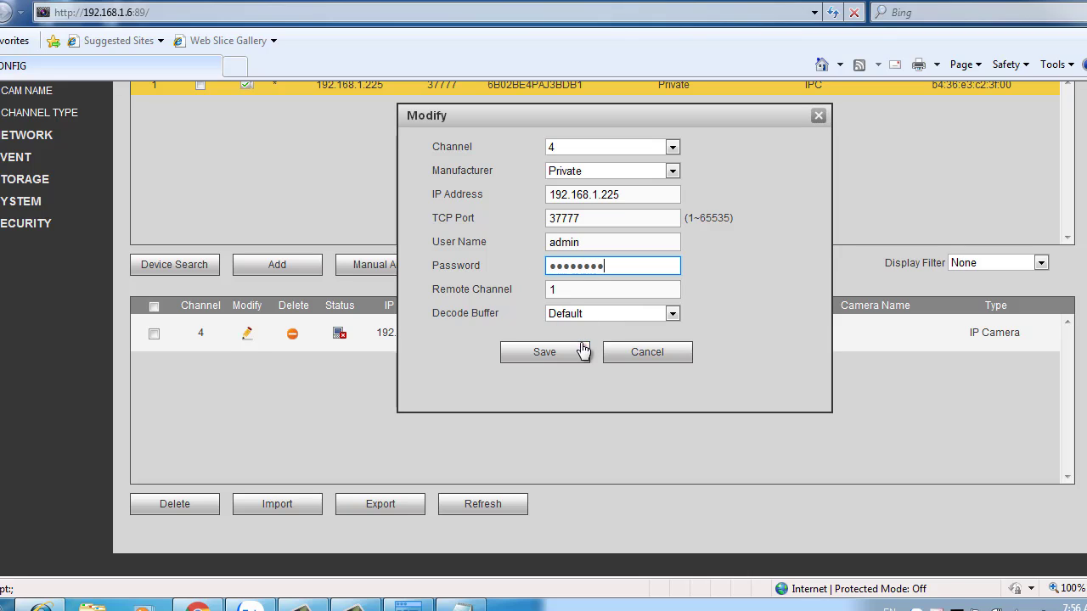
click(565, 358)
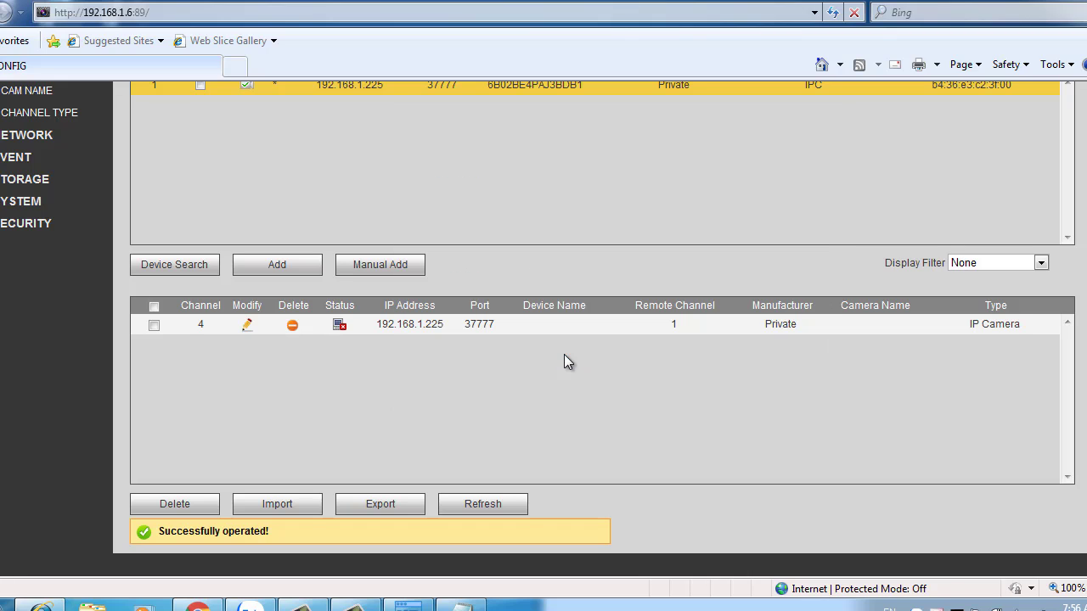
Refresh the device table to confirm the 192.168.1.225 camera on channel 4 is connected.
click(503, 506)
scroll(575, 363, up, 3)
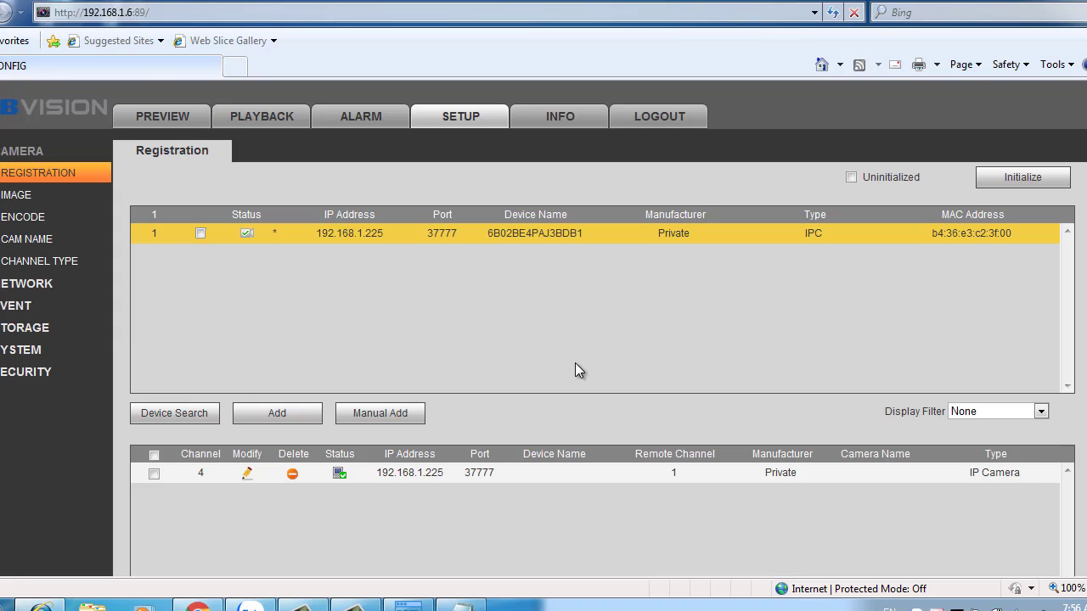
Stream CAM 4 in the first preview pane and maximise it to a single large view.
click(181, 114)
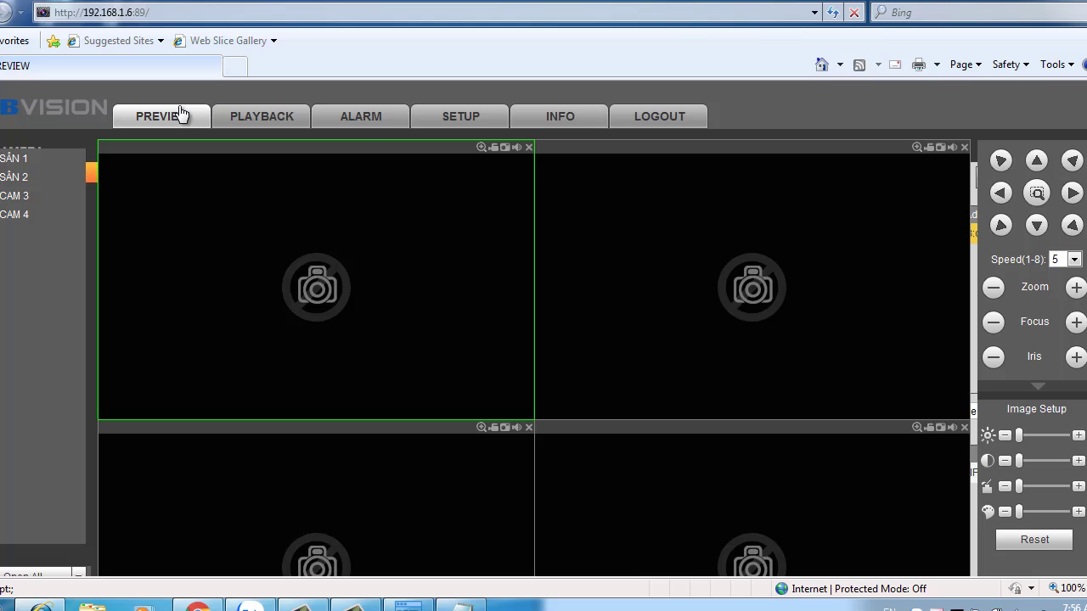
double_click(12, 218)
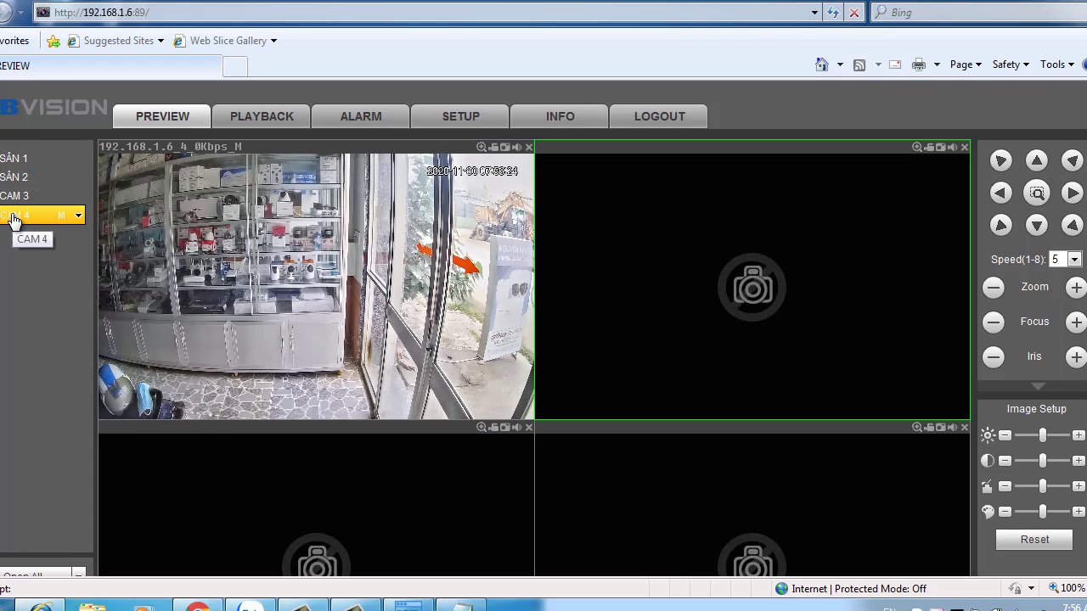
double_click(386, 329)
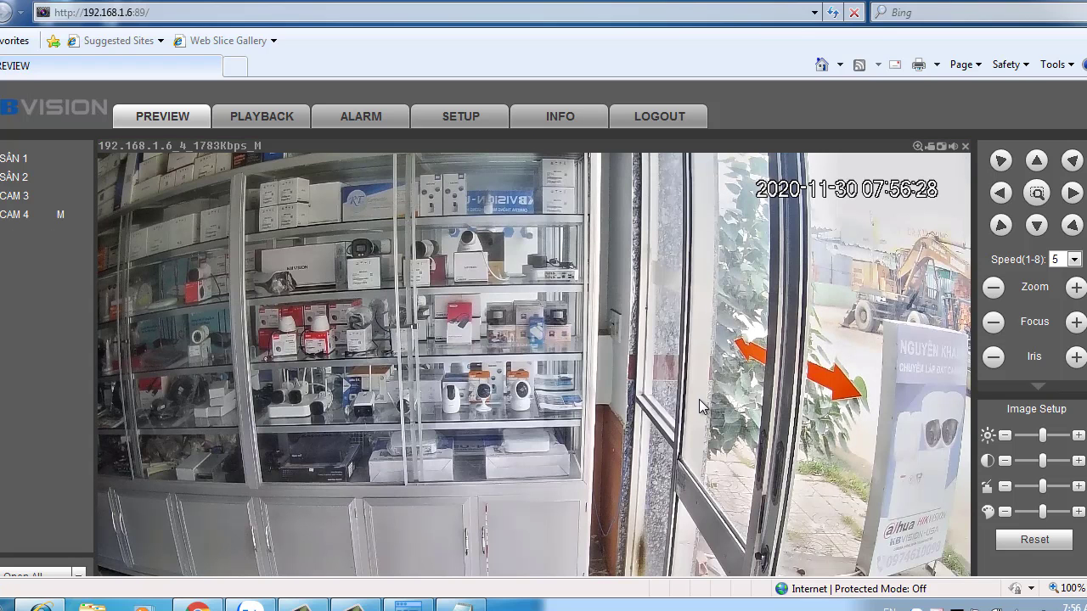
scroll(543, 339, down, 4)
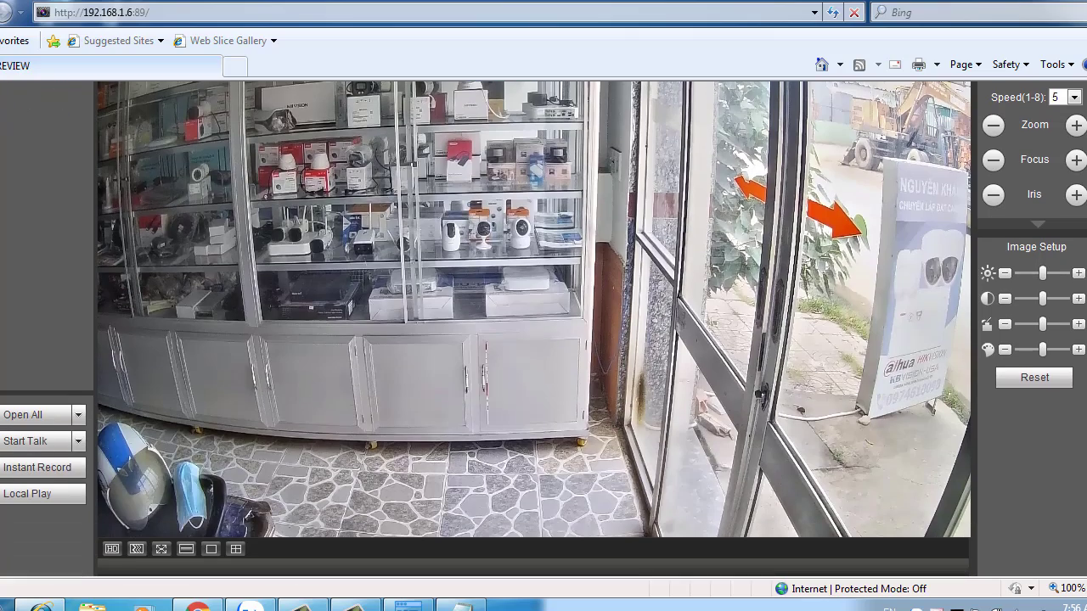
scroll(544, 340, up, 3)
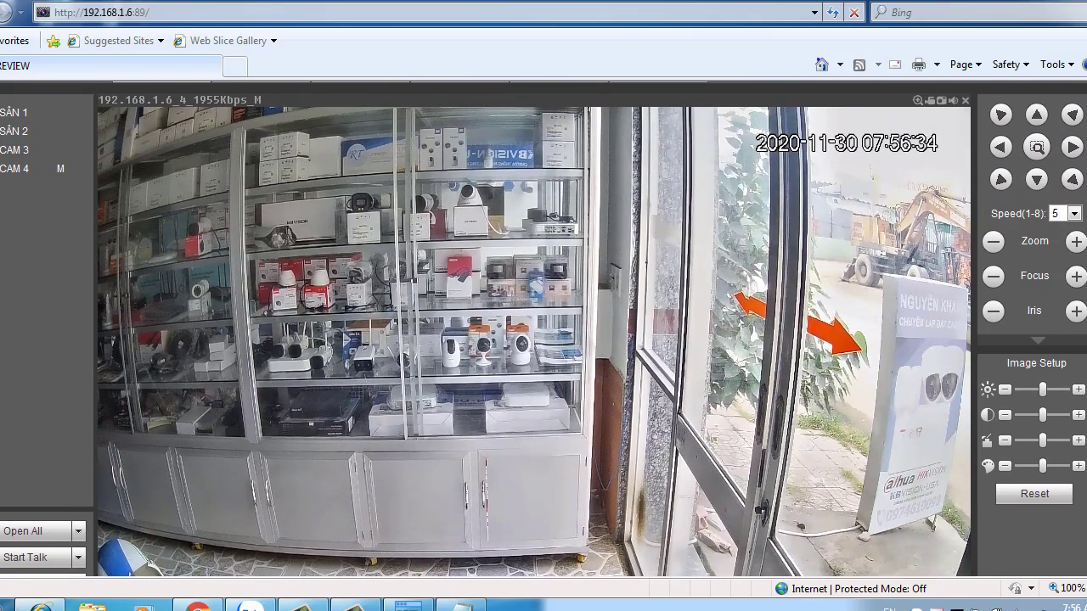
Test CAM 4's PTZ by panning right, then left, and tilting down, twice over.
click(1073, 147)
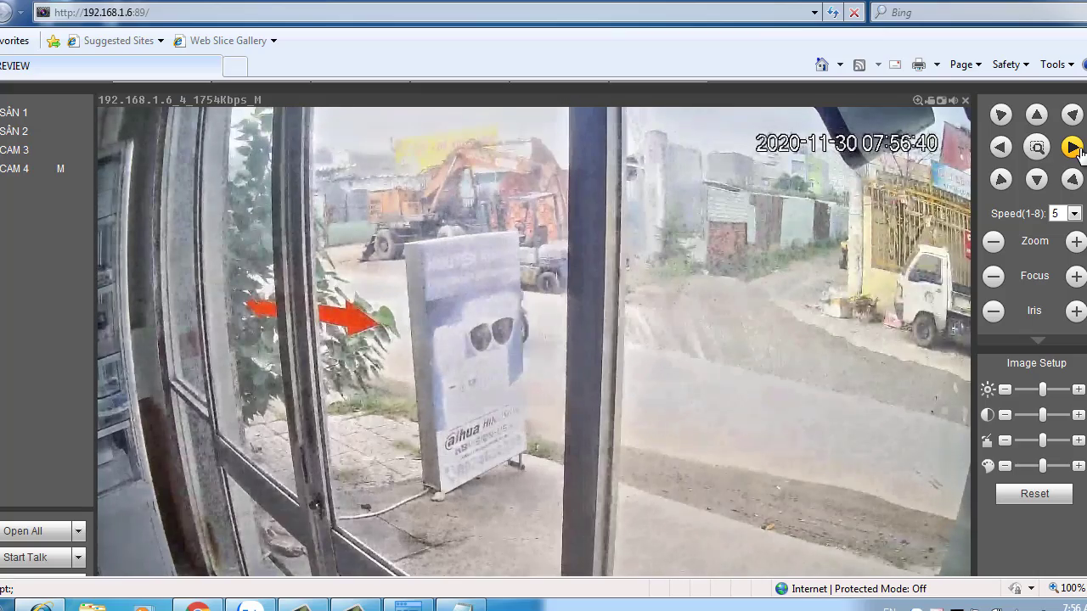
click(1002, 150)
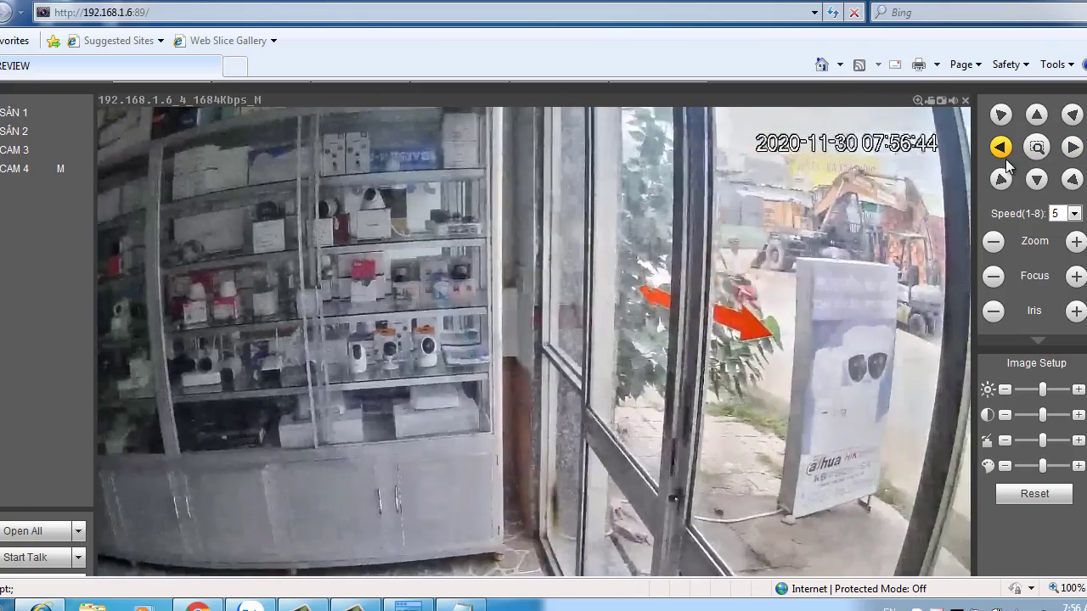
click(1038, 185)
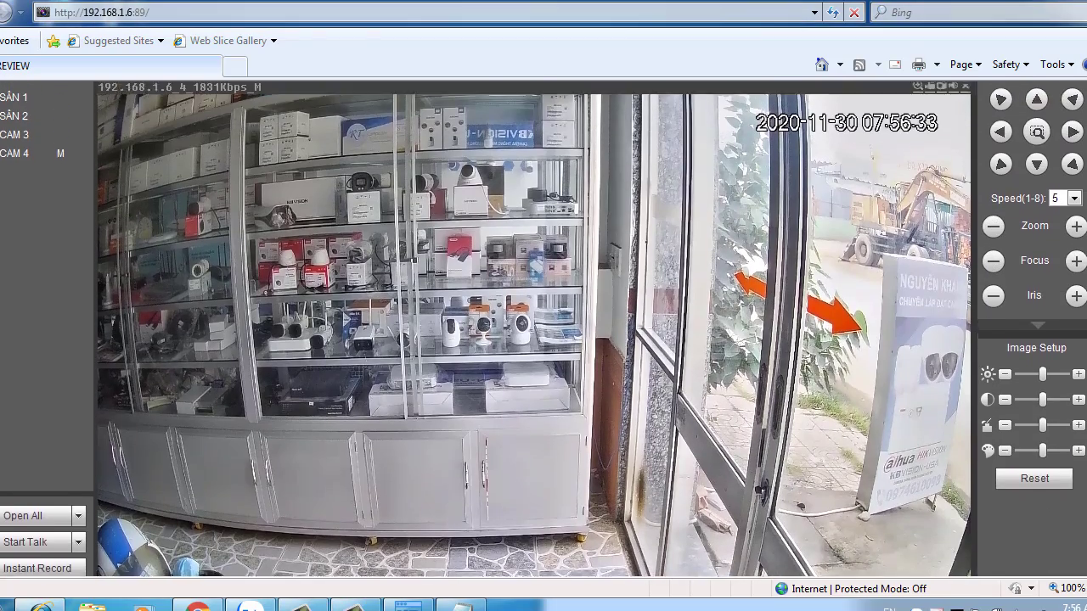
scroll(543, 330, up, 1)
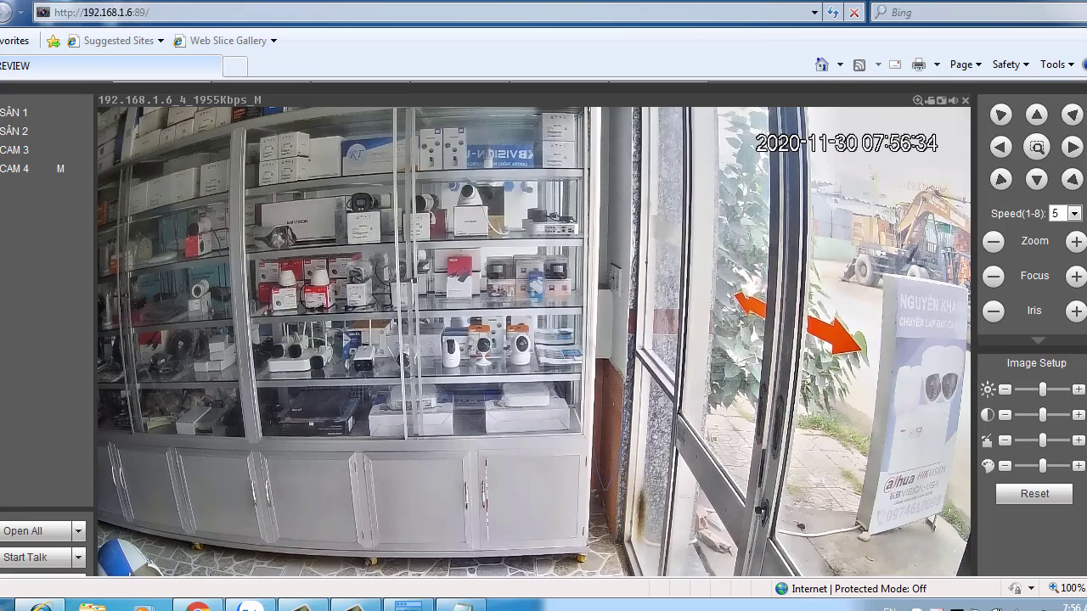
click(1072, 147)
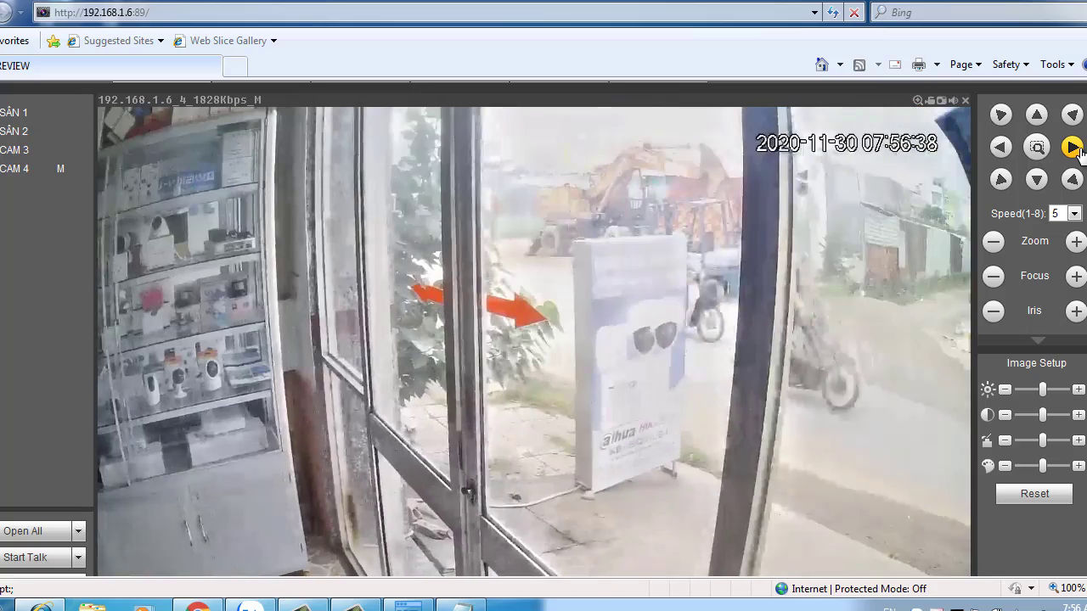
click(1073, 148)
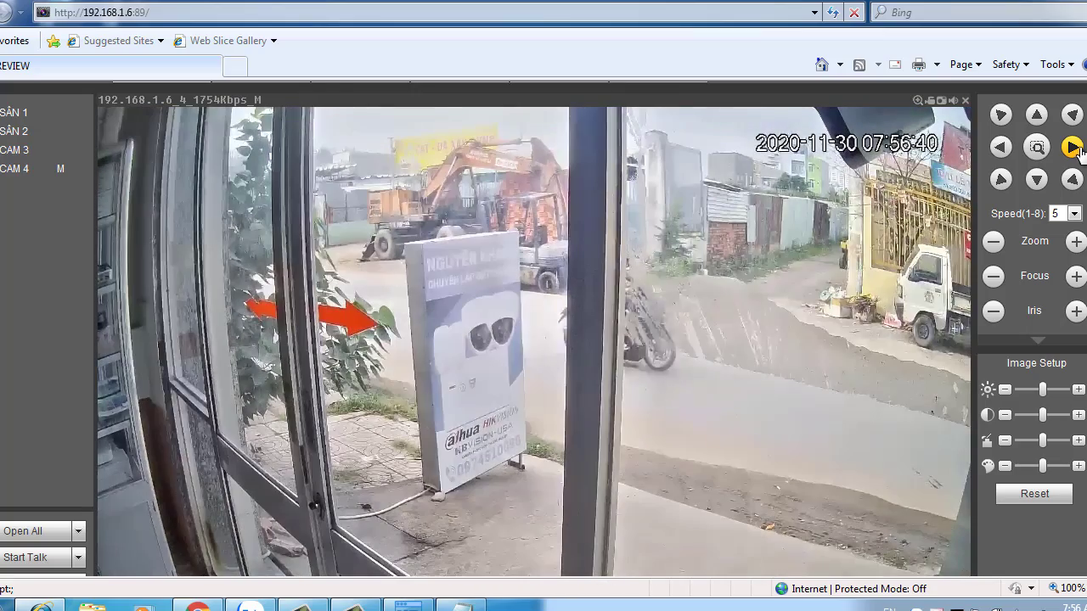
click(1001, 149)
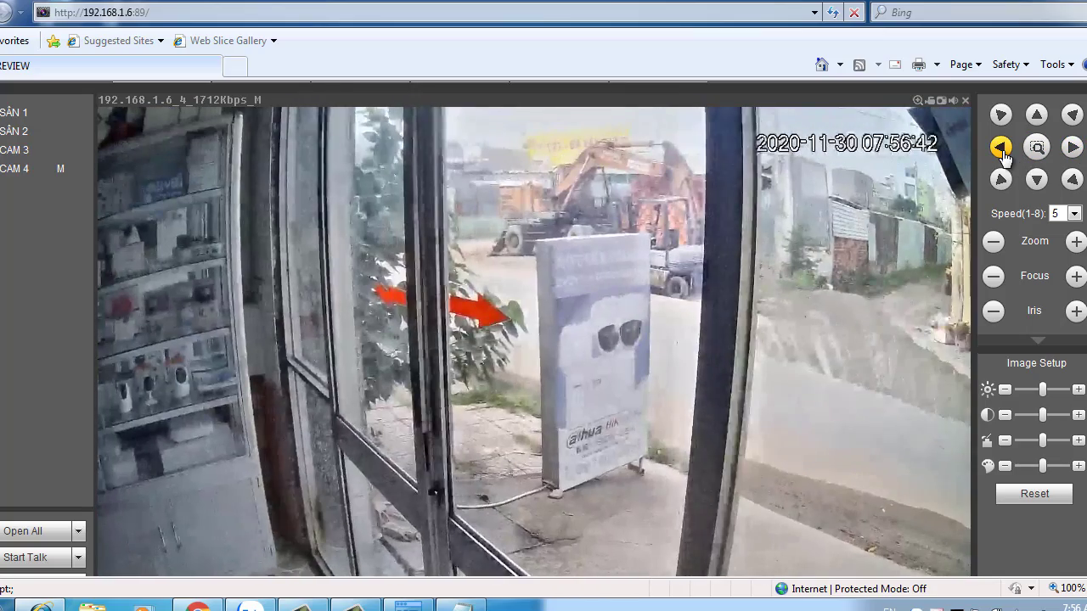
click(1001, 148)
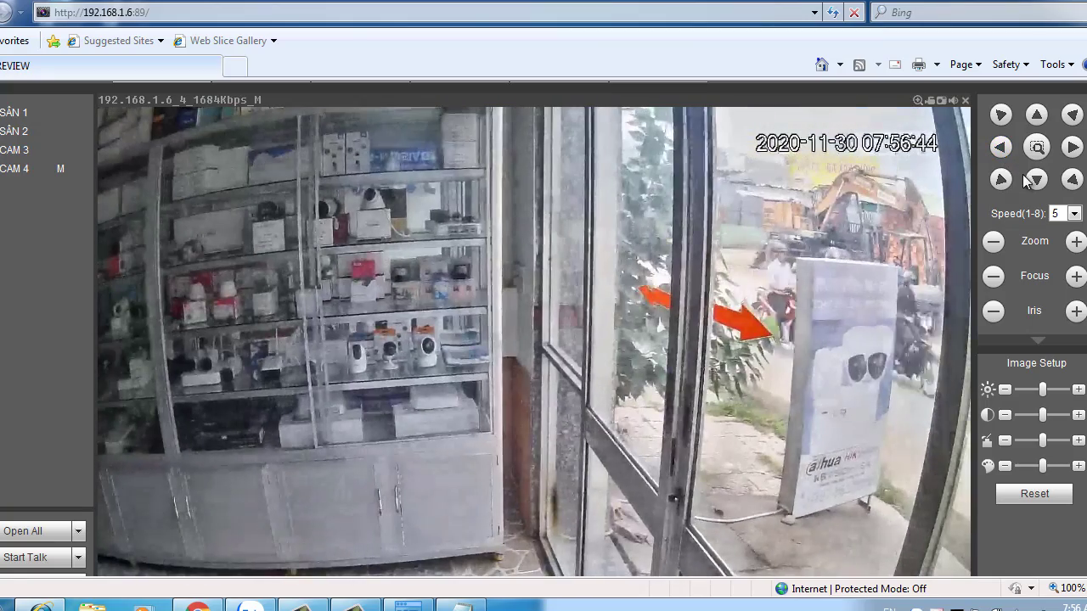
click(1037, 179)
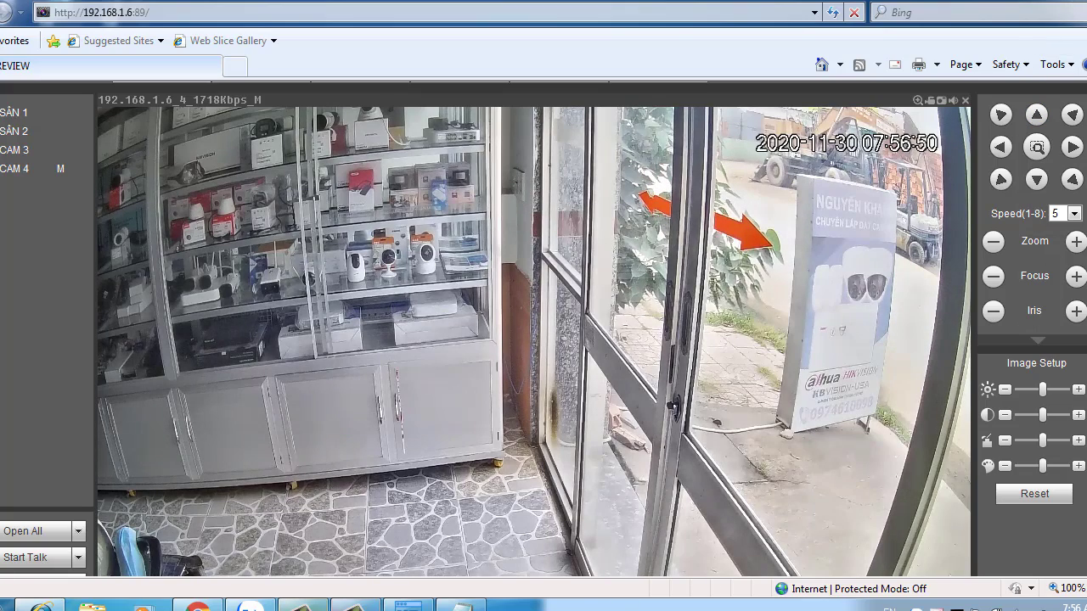
click(356, 604)
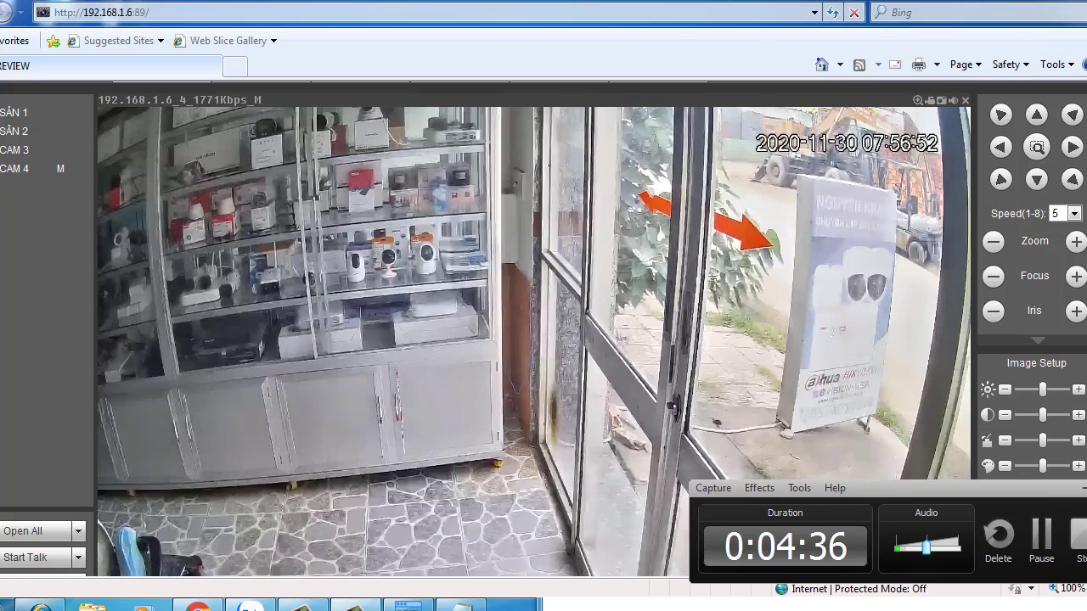